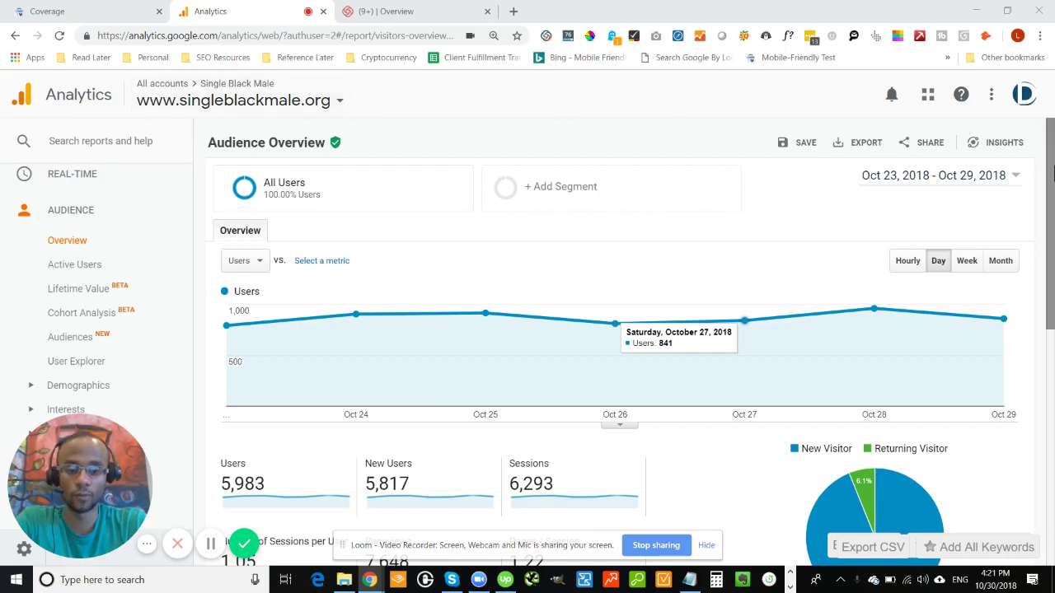
# Step: Scroll the Oct 23–29, 2018 Audience Overview report near the date range control
pyautogui.moveTo(1051, 177); pyautogui.dragTo(1051, 182)
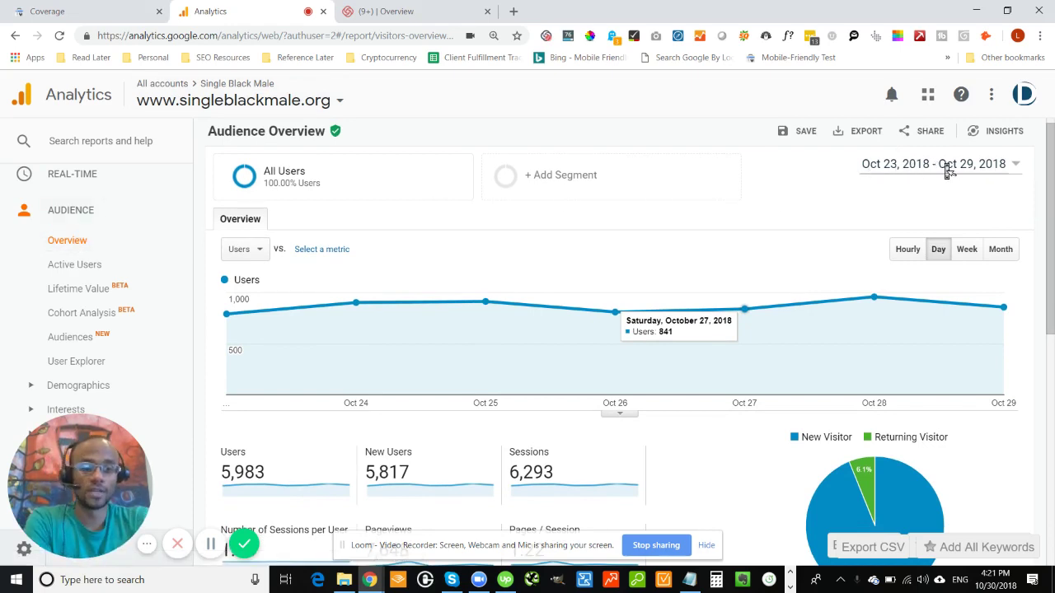
# Step: Set the report date range to Jul 31 – Oct 29, 2018 and apply it
pyautogui.click(950, 169)
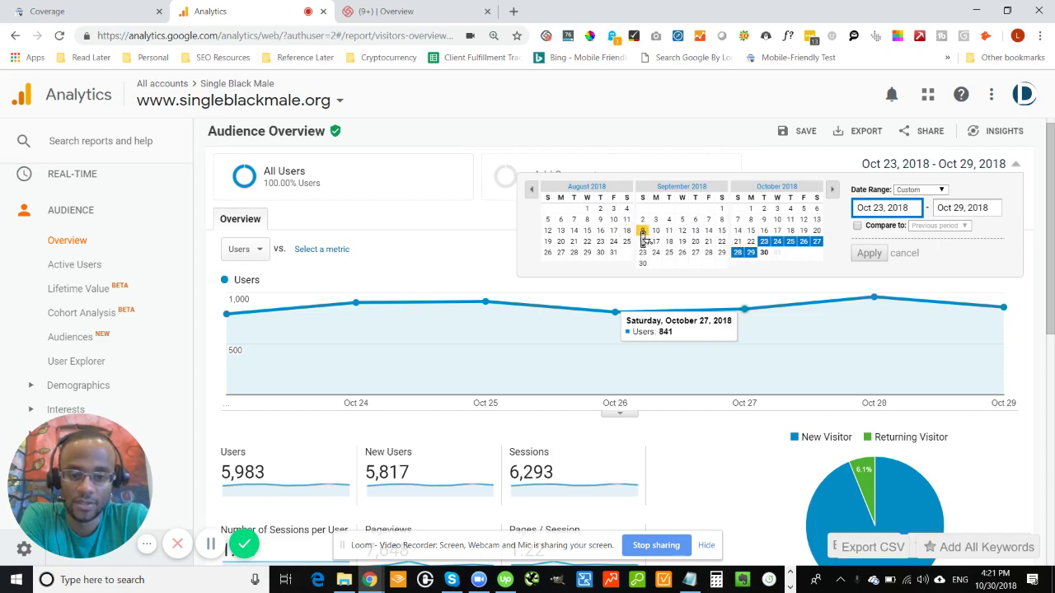
pyautogui.click(531, 192)
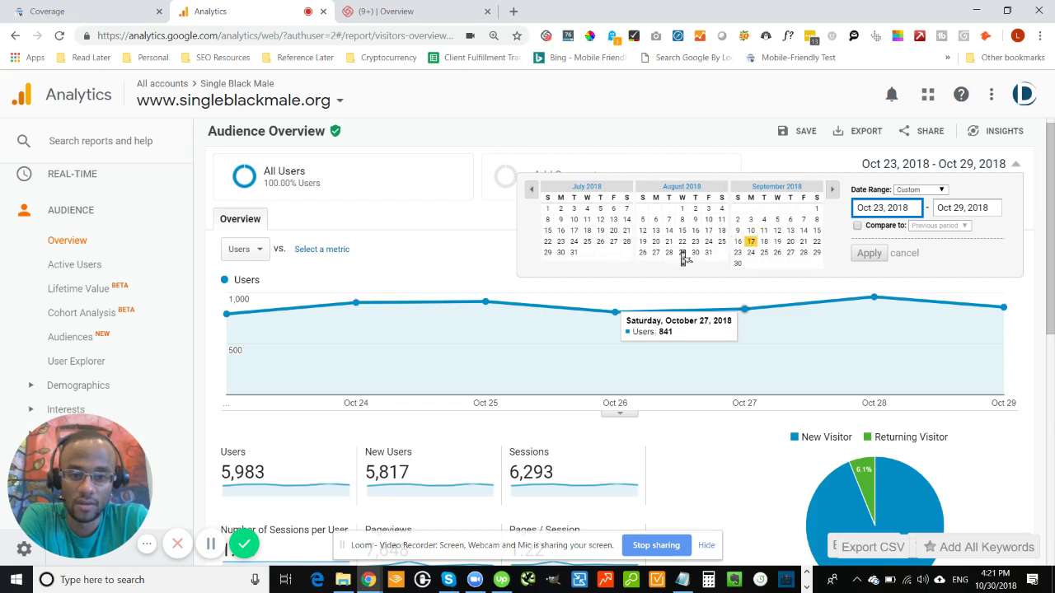
pyautogui.click(575, 253)
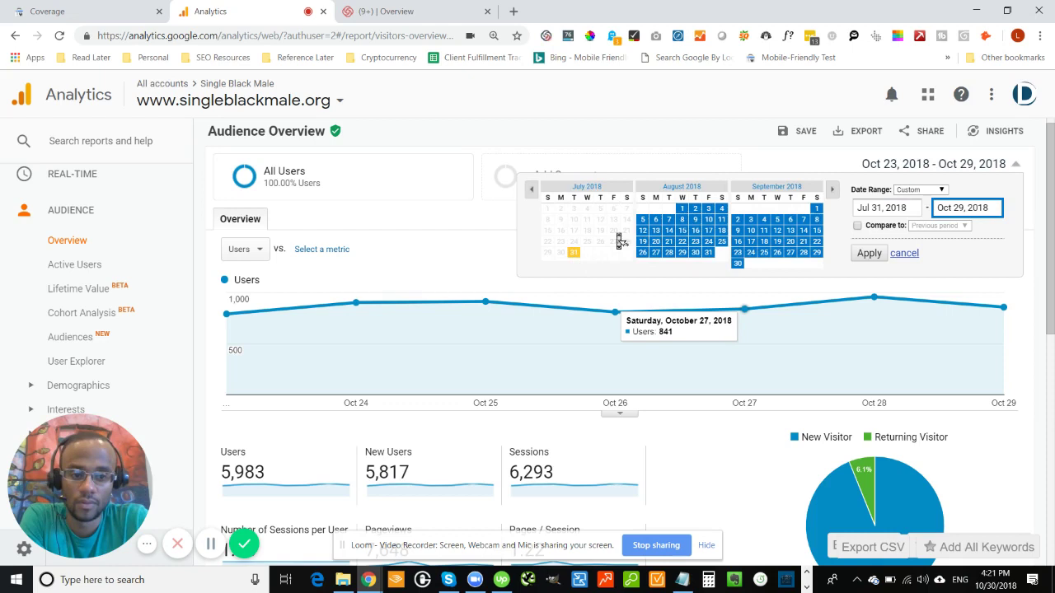
pyautogui.click(870, 254)
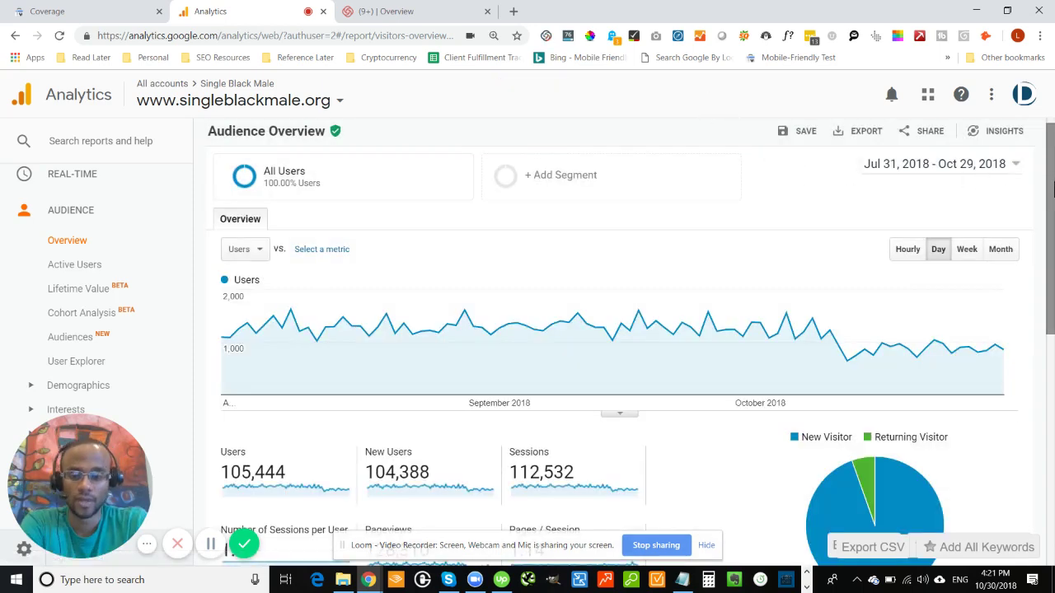
pyautogui.moveTo(1052, 163); pyautogui.dragTo(1052, 240)
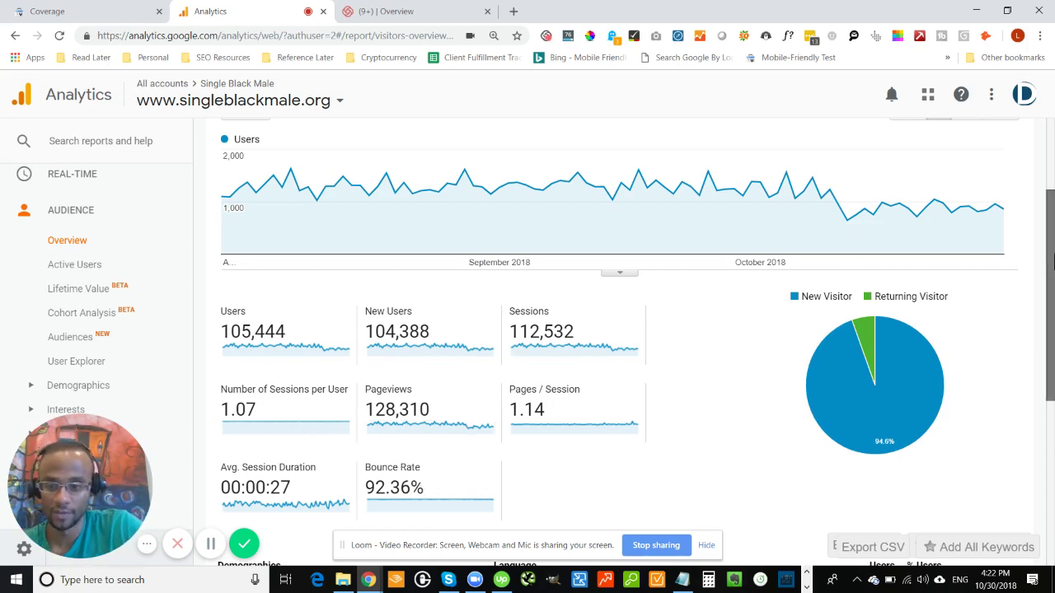
# Step: Expand Behavior > Site Content in the left sidebar and select All Pages
pyautogui.scroll(-1, 1052, 260)
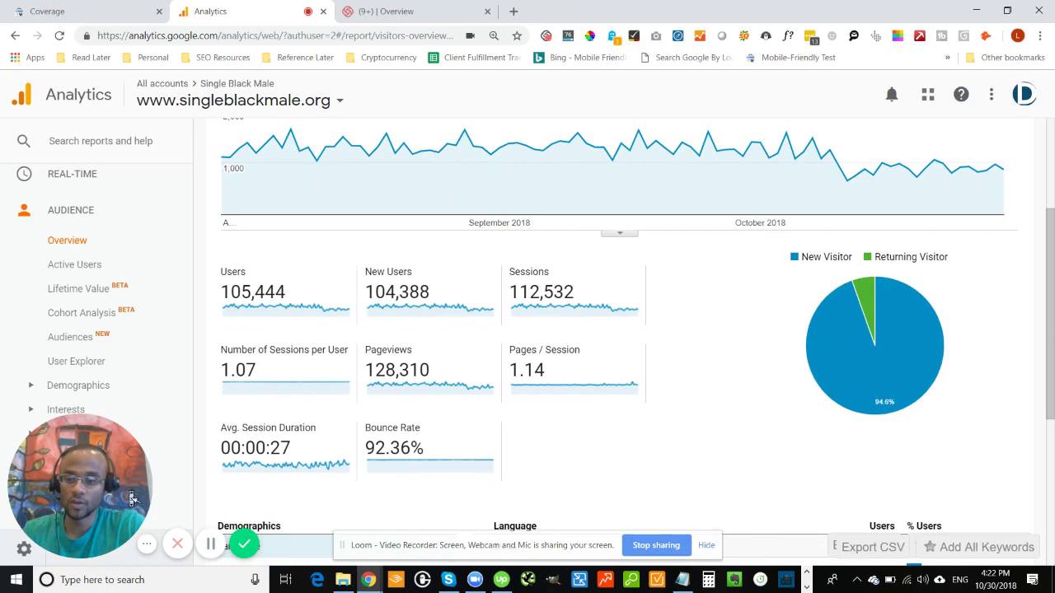
pyautogui.moveTo(132, 498); pyautogui.dragTo(223, 390)
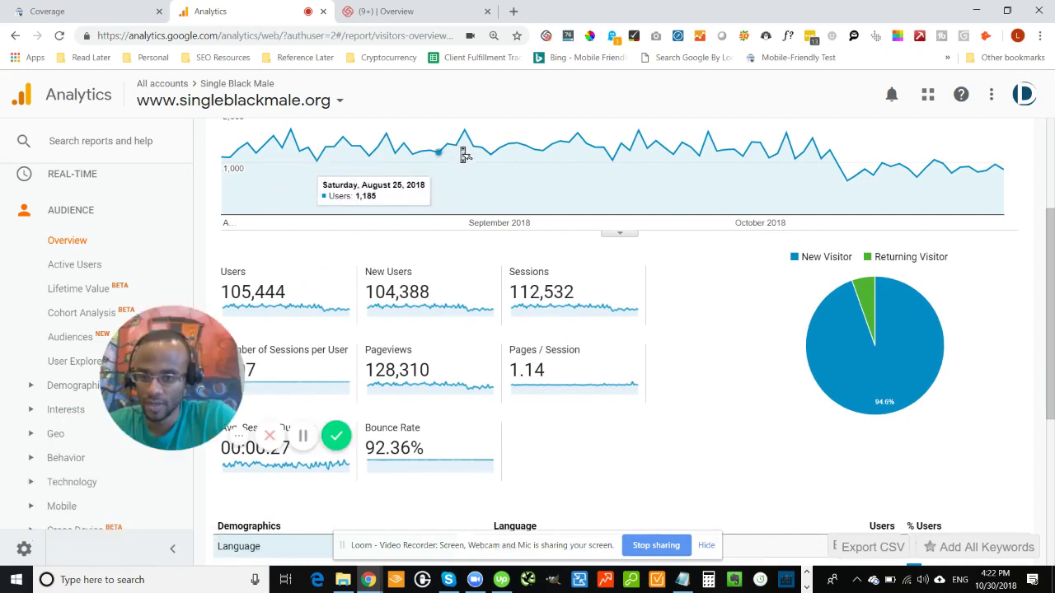
pyautogui.moveTo(464, 155); pyautogui.dragTo(635, 148)
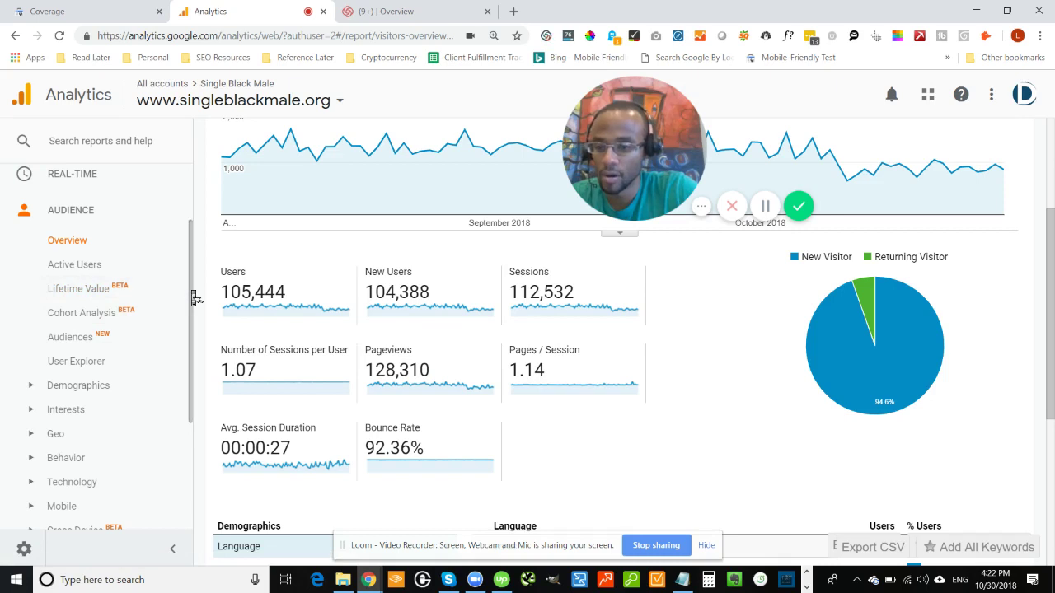
pyautogui.moveTo(196, 298); pyautogui.dragTo(198, 431)
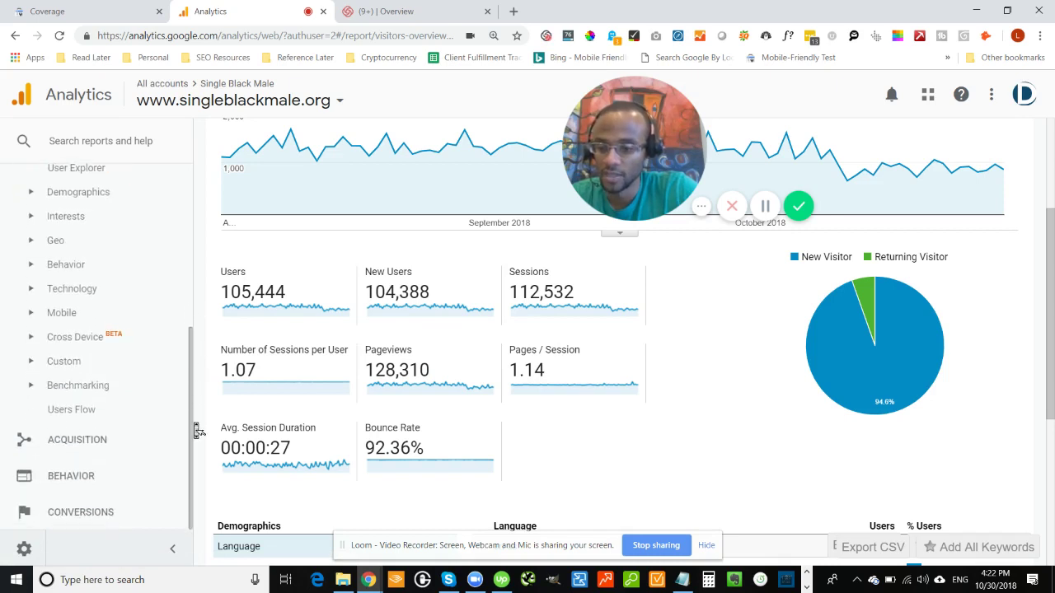
pyautogui.click(96, 476)
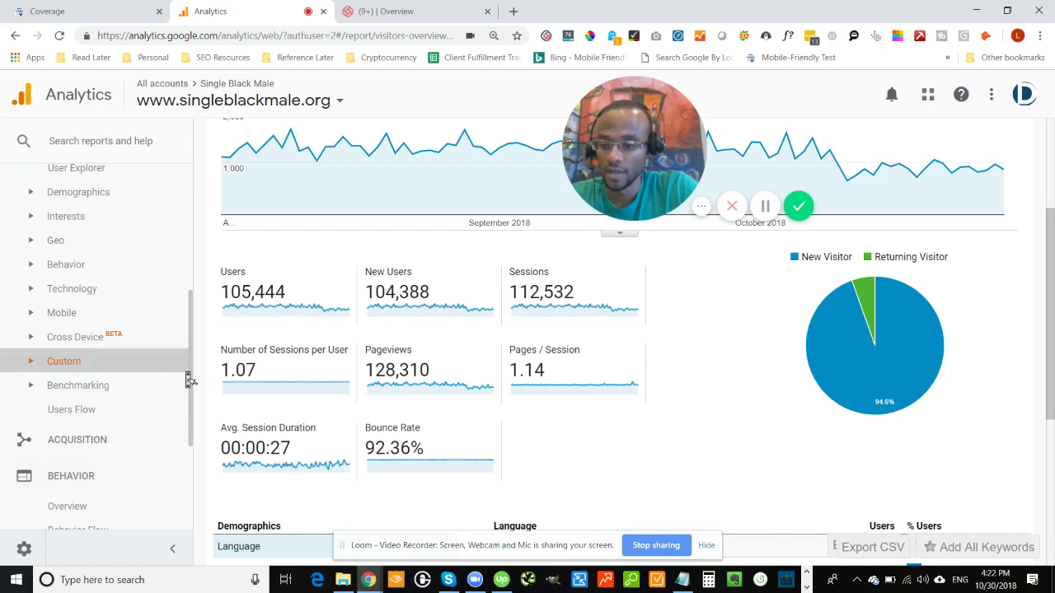
pyautogui.moveTo(188, 372); pyautogui.dragTo(189, 389)
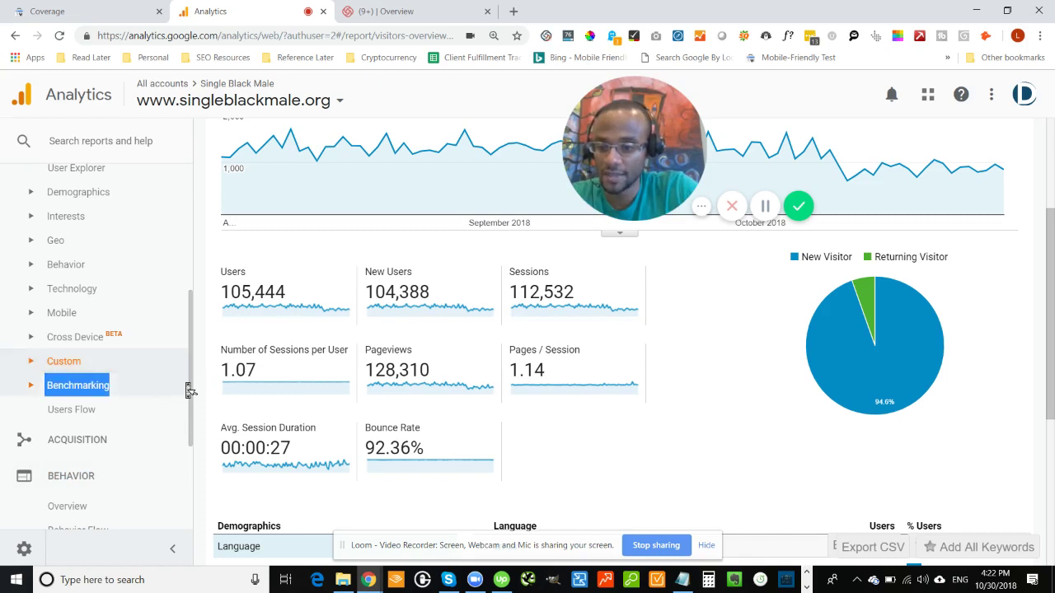
pyautogui.moveTo(194, 409); pyautogui.dragTo(193, 470)
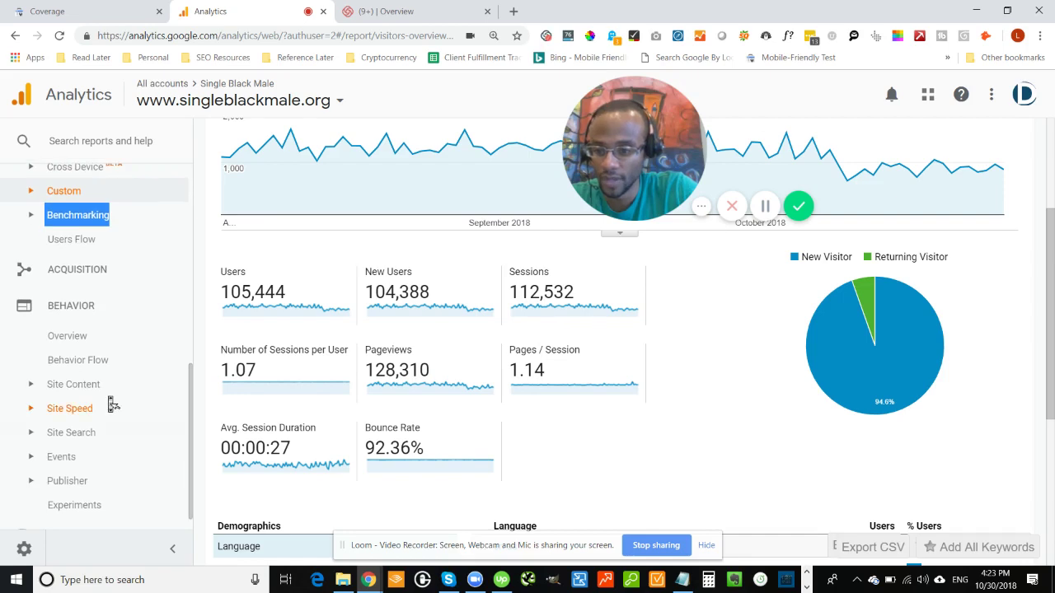
pyautogui.click(33, 388)
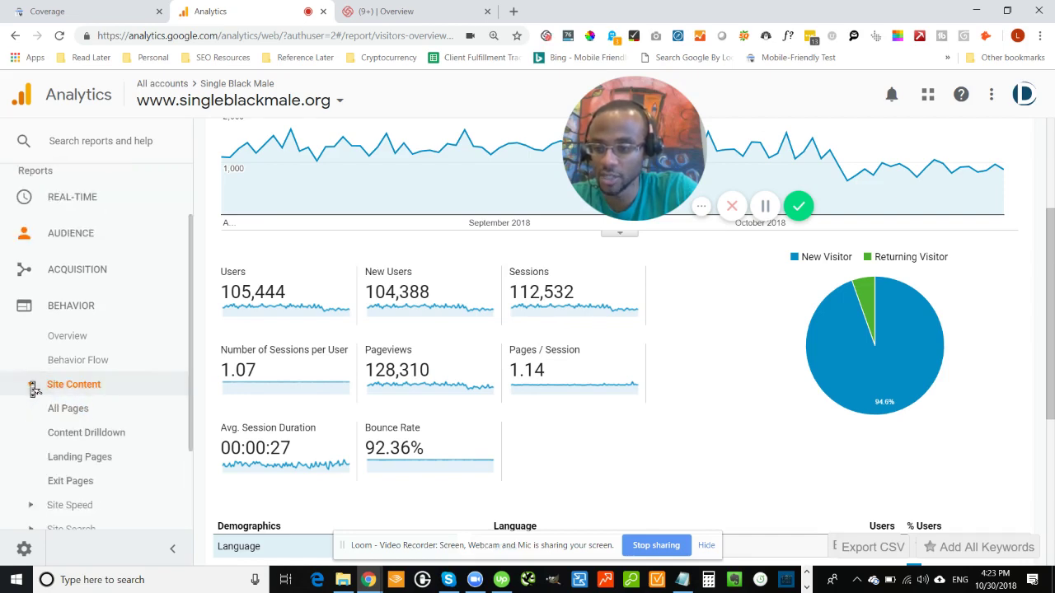
pyautogui.click(66, 413)
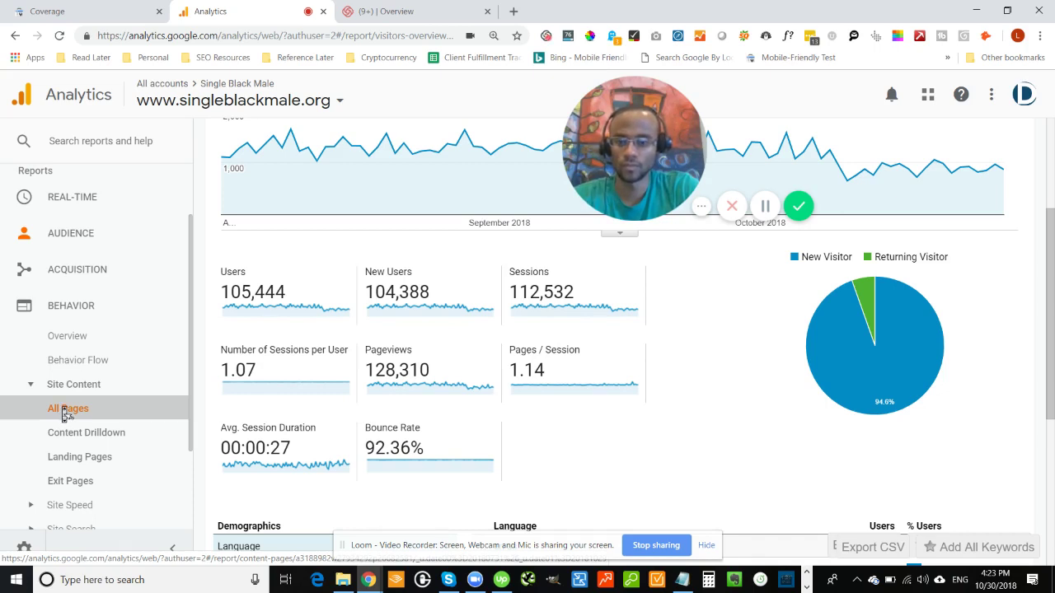
# Step: Load the All Pages report and scroll down to its per-page pageviews table
pyautogui.click(66, 412)
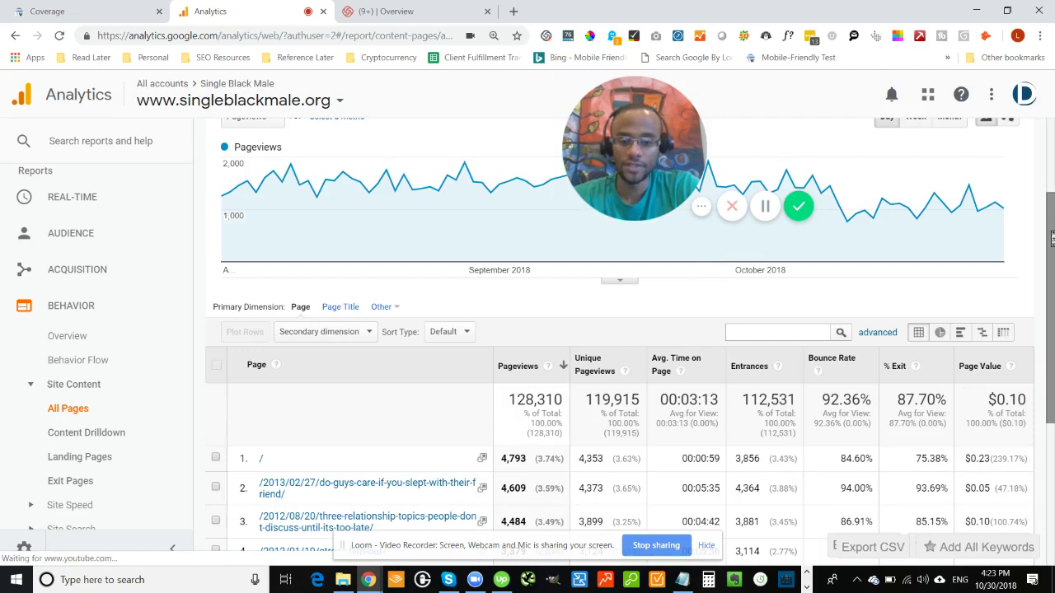
pyautogui.moveTo(1051, 257); pyautogui.dragTo(1052, 283)
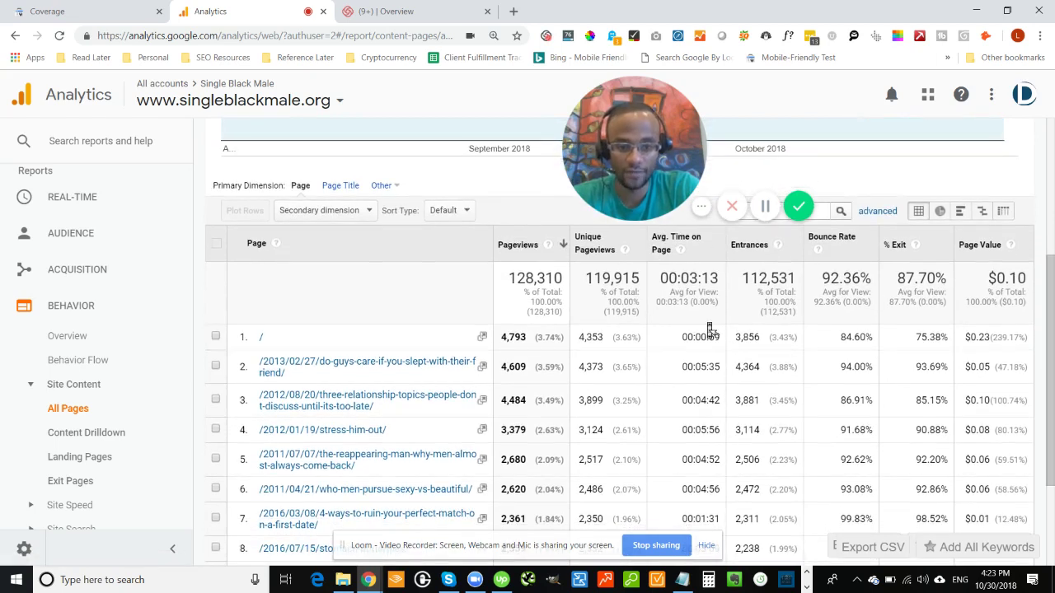